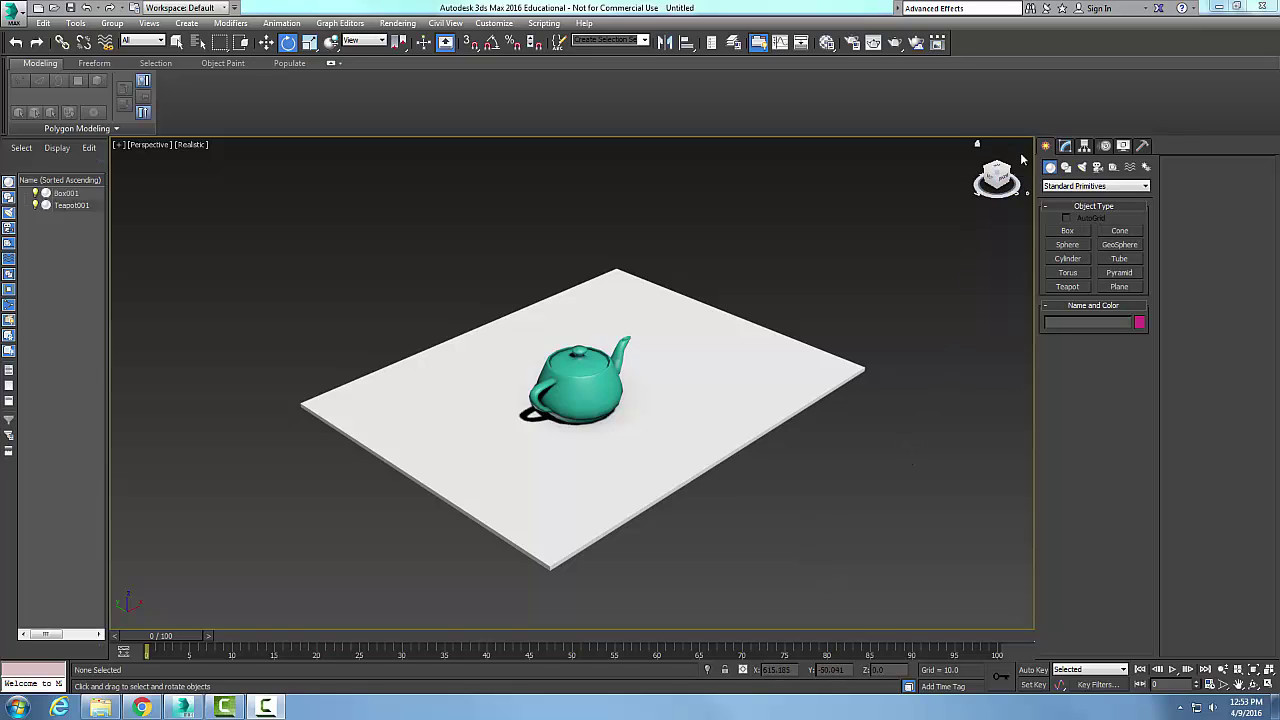
- Start creating a Target Spot from the Standard category of the Create panel's Lights
{"action": "left_click", "coordinate": [1082, 167]}
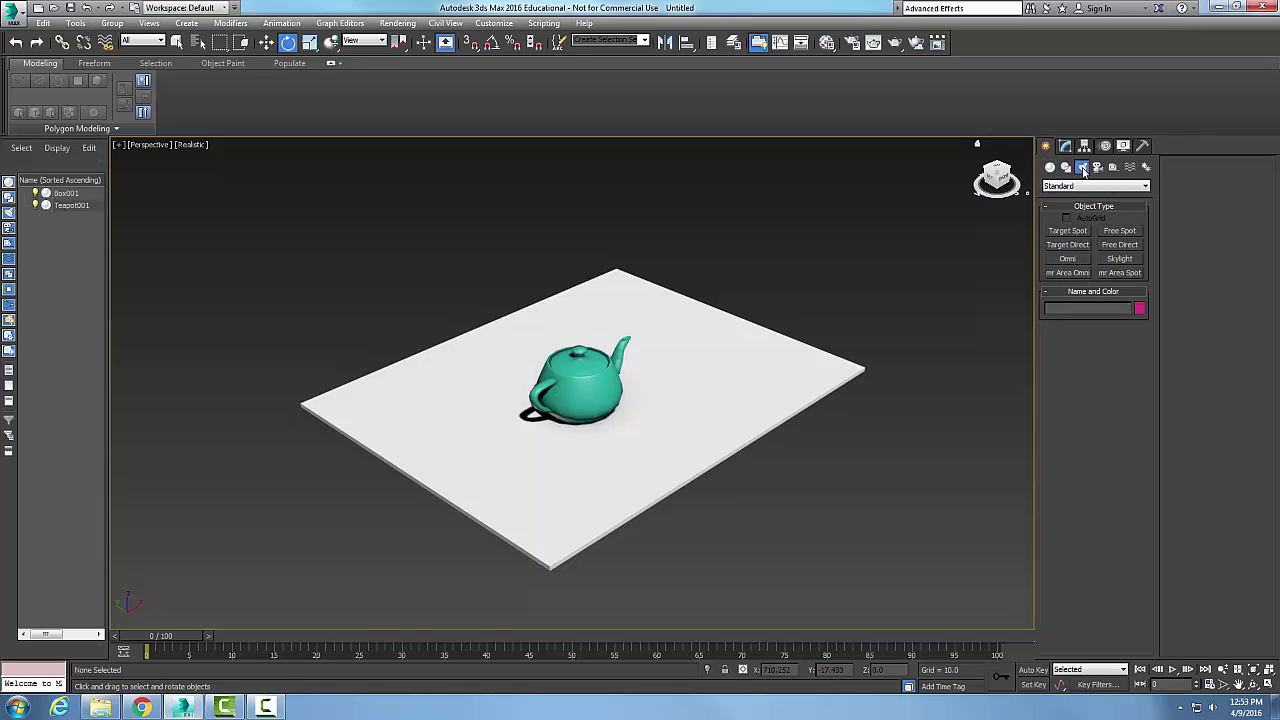
{"action": "left_click", "coordinate": [1146, 188]}
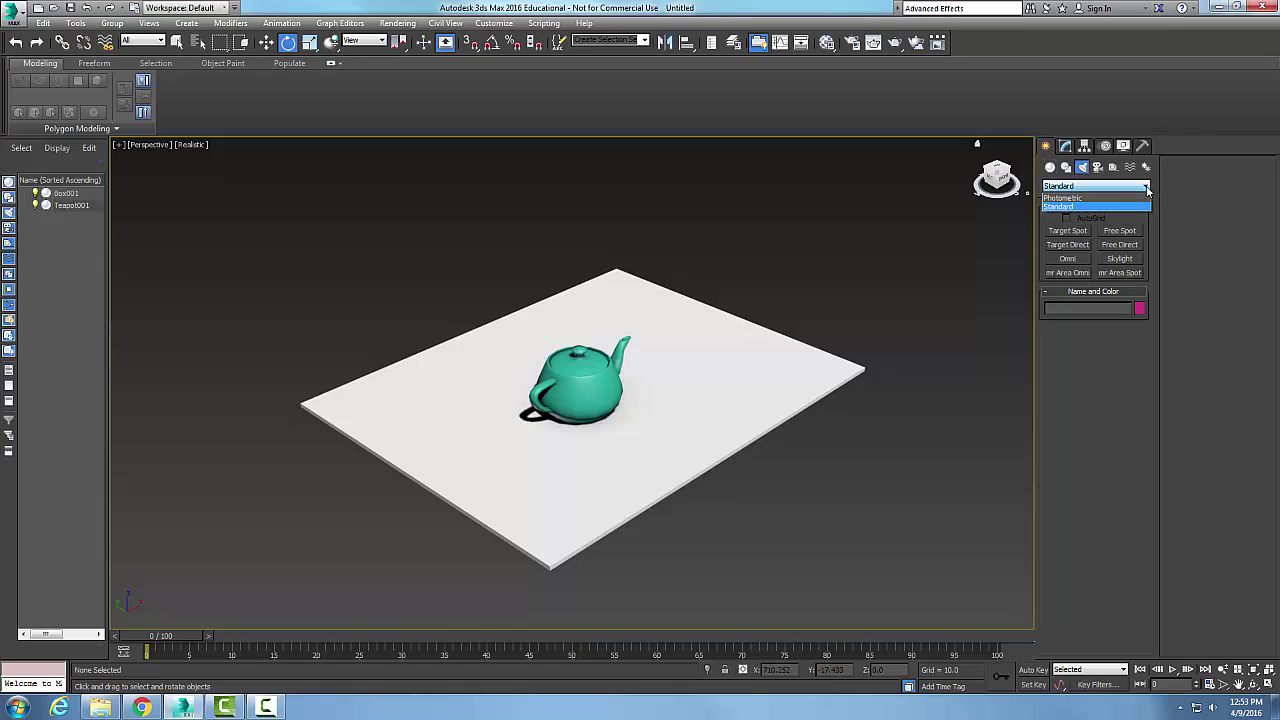
{"action": "left_click", "coordinate": [1062, 207]}
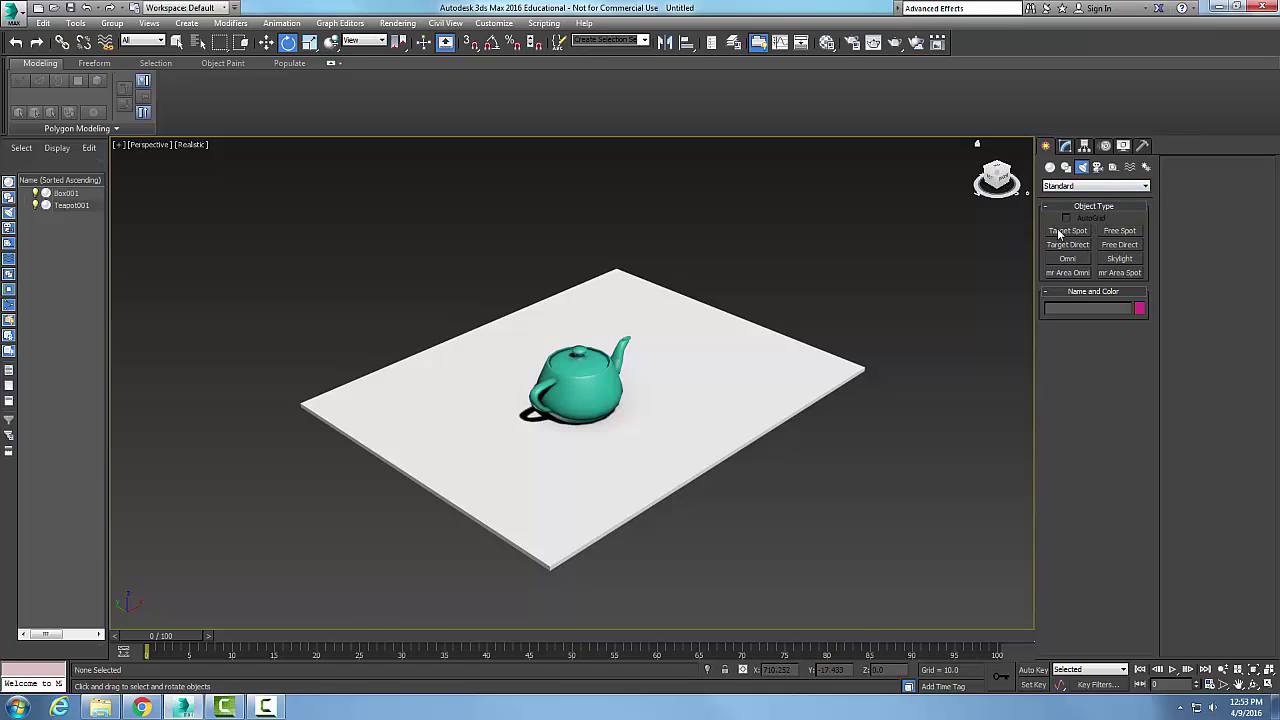
{"action": "left_click", "coordinate": [1064, 231]}
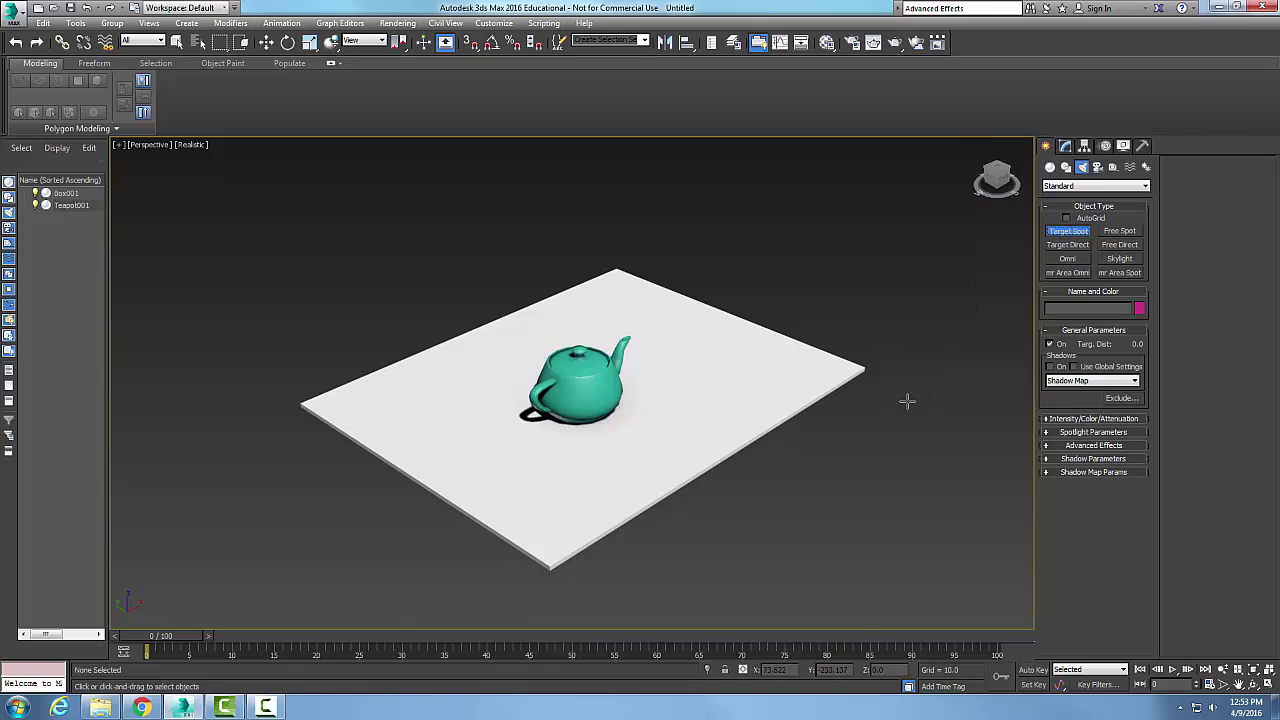
- Drag from the plane's right side to the teapot to create Spot001 with its target, then deselect
{"action": "left_click_drag", "start_coordinate": [900, 320], "coordinate": [607, 383]}
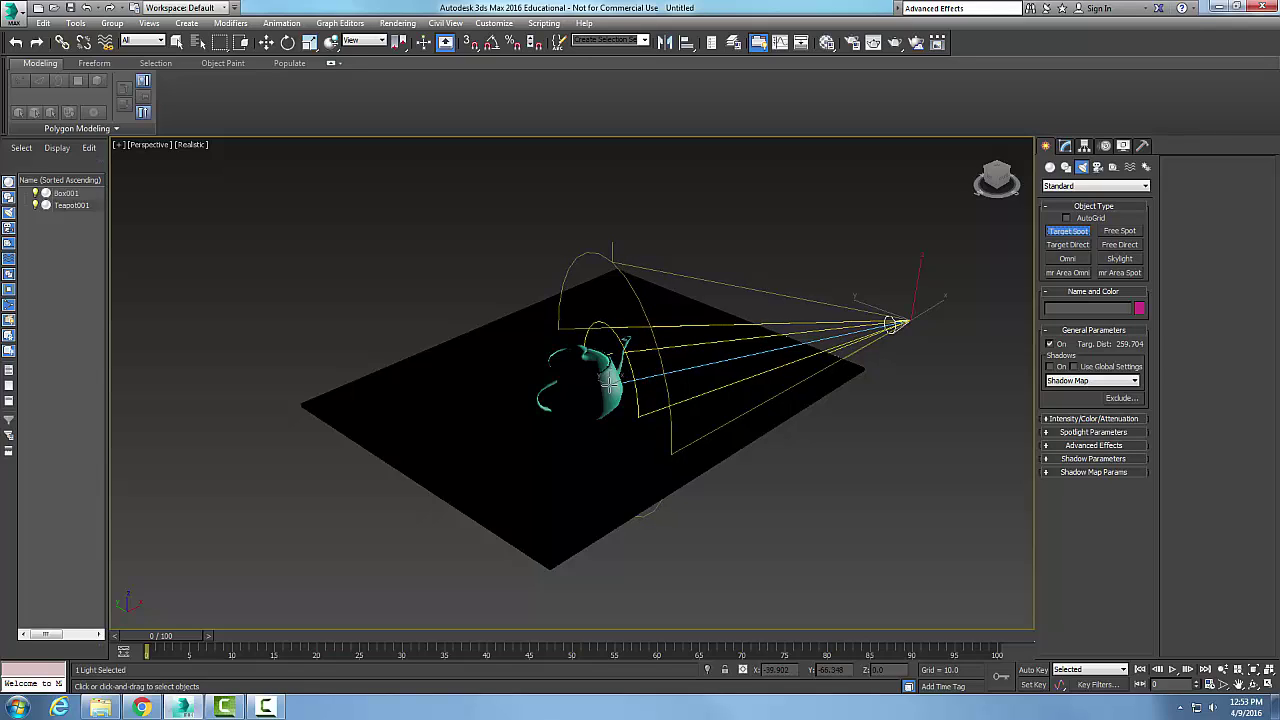
{"action": "left_click_drag", "start_coordinate": [608, 383], "coordinate": [608, 383]}
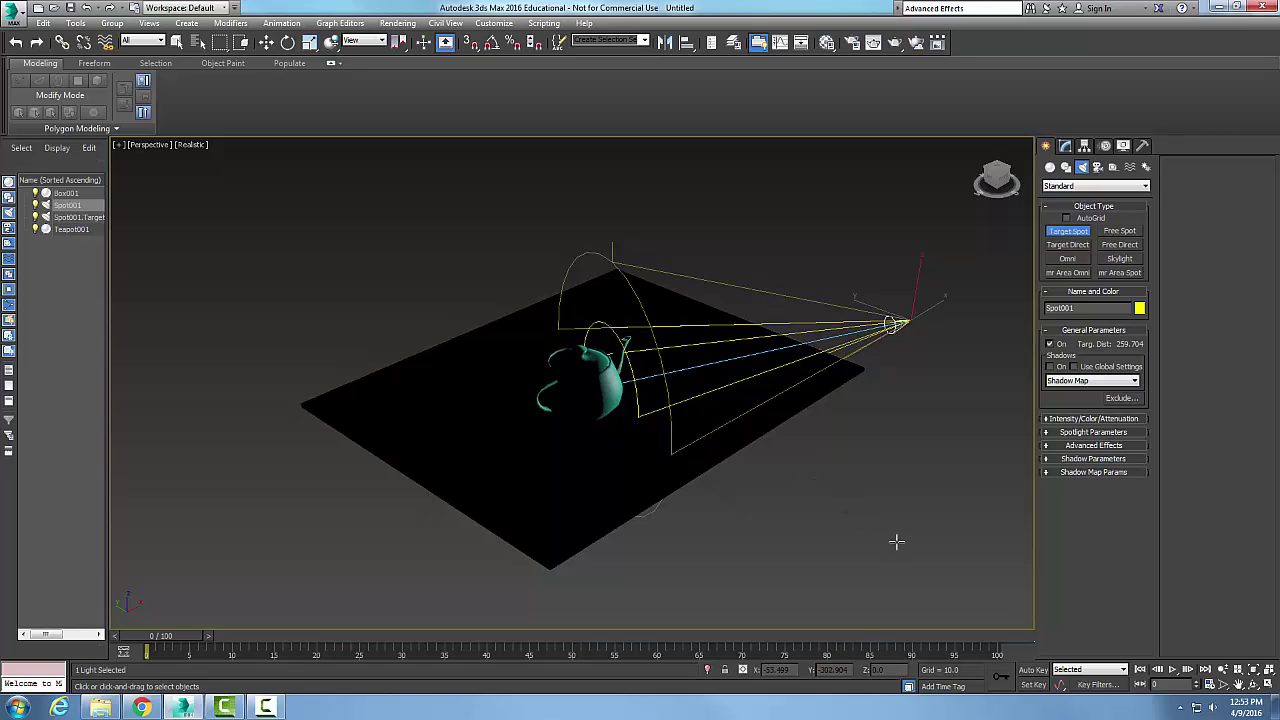
{"action": "key", "text": "e"}
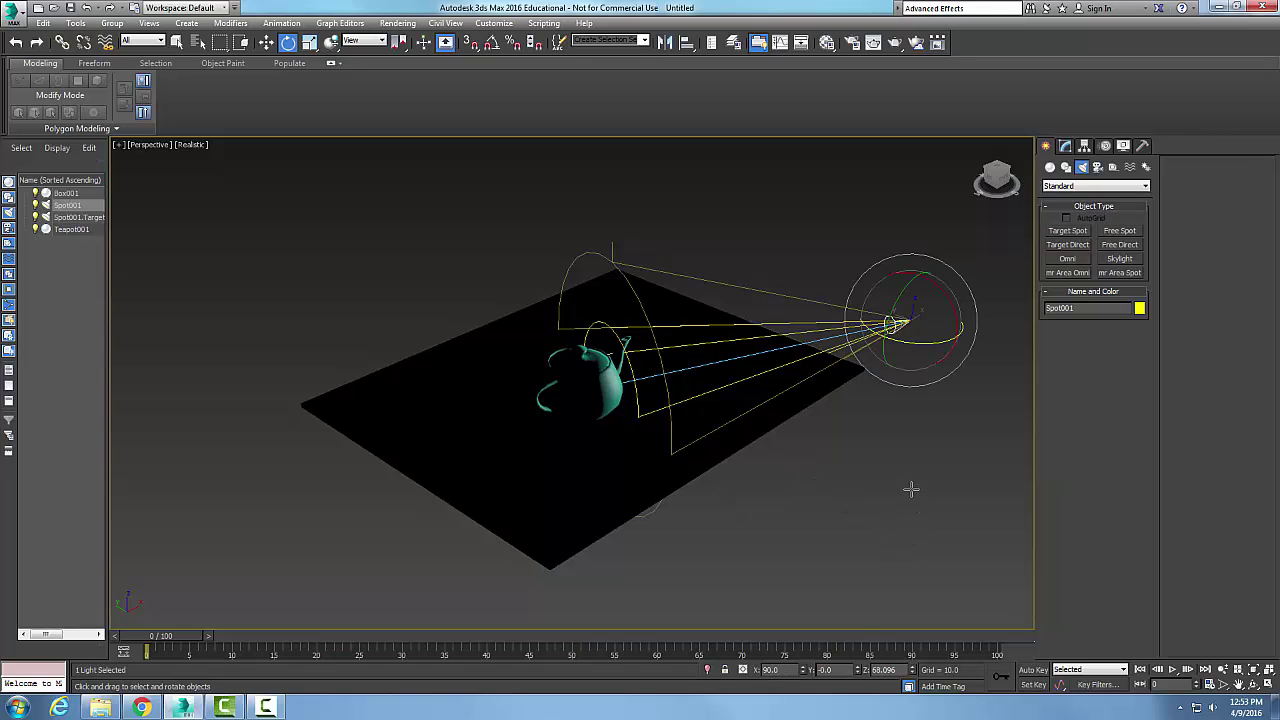
{"action": "left_click", "coordinate": [911, 489]}
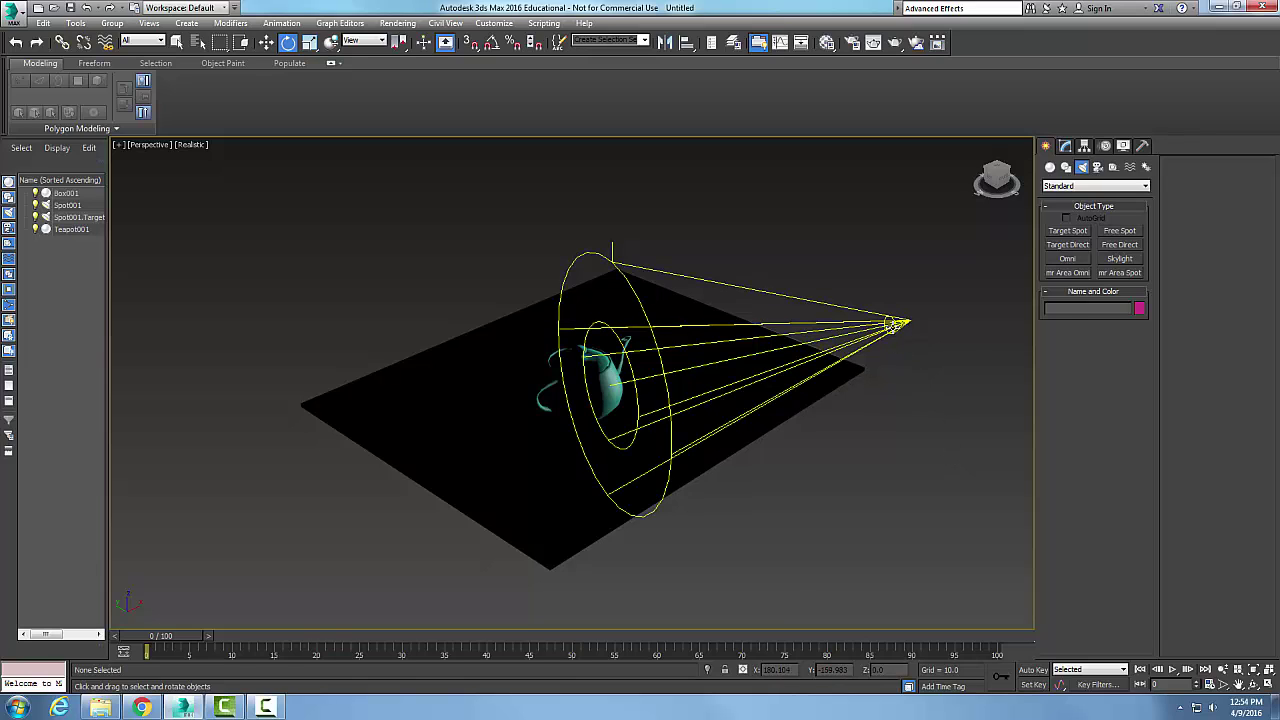
- Move Spot001 higher and farther back until its oval pool lights the teapot, then deselect
{"action": "left_click", "coordinate": [890, 324]}
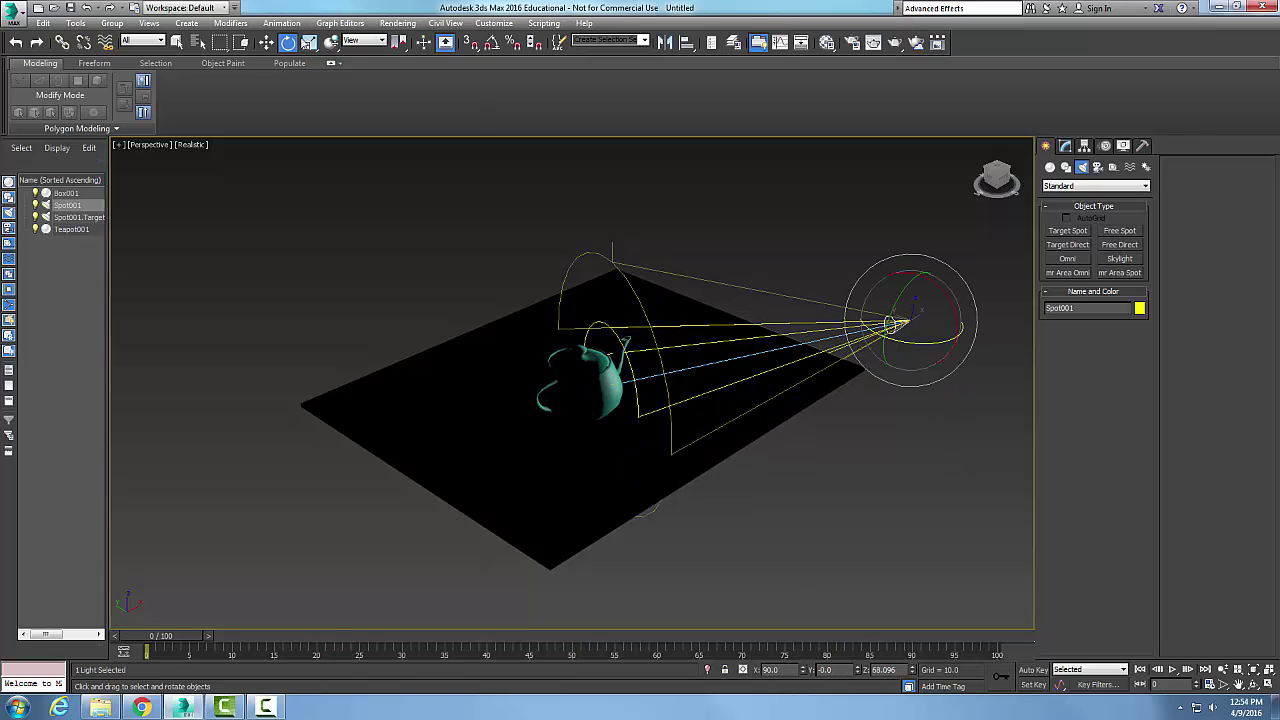
{"action": "left_click", "coordinate": [267, 43]}
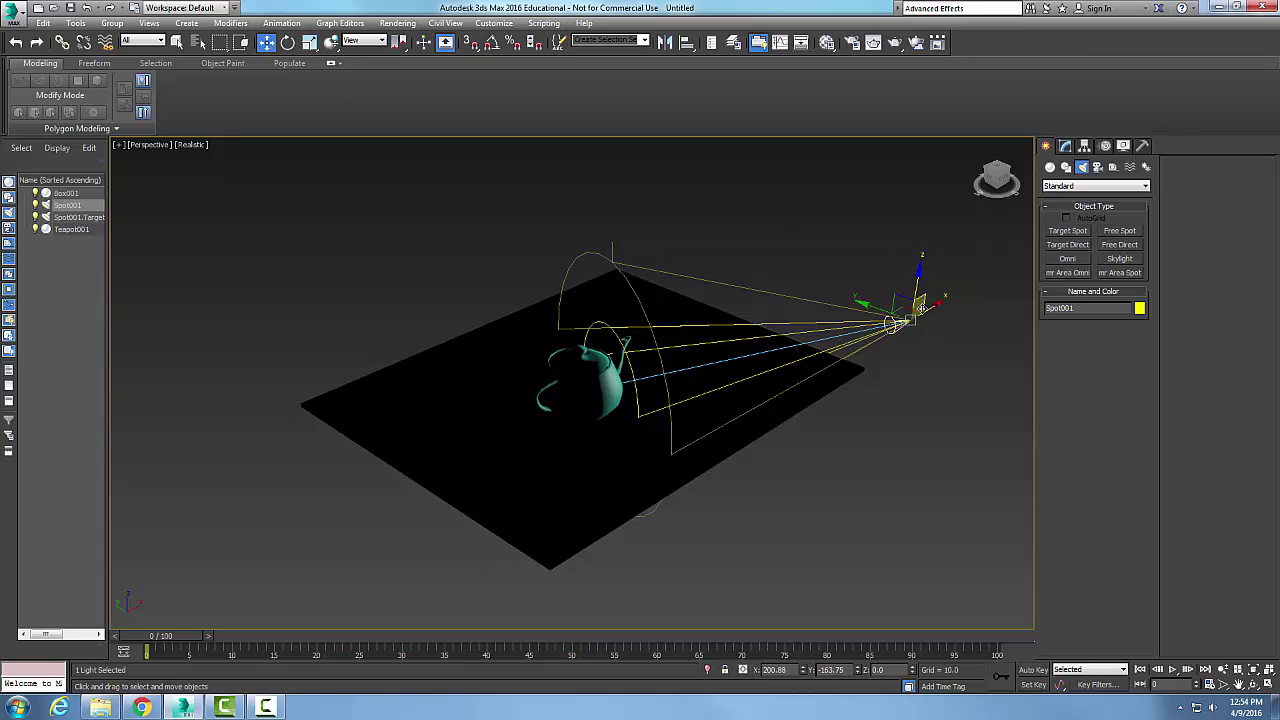
{"action": "left_click_drag", "start_coordinate": [930, 309], "coordinate": [920, 463]}
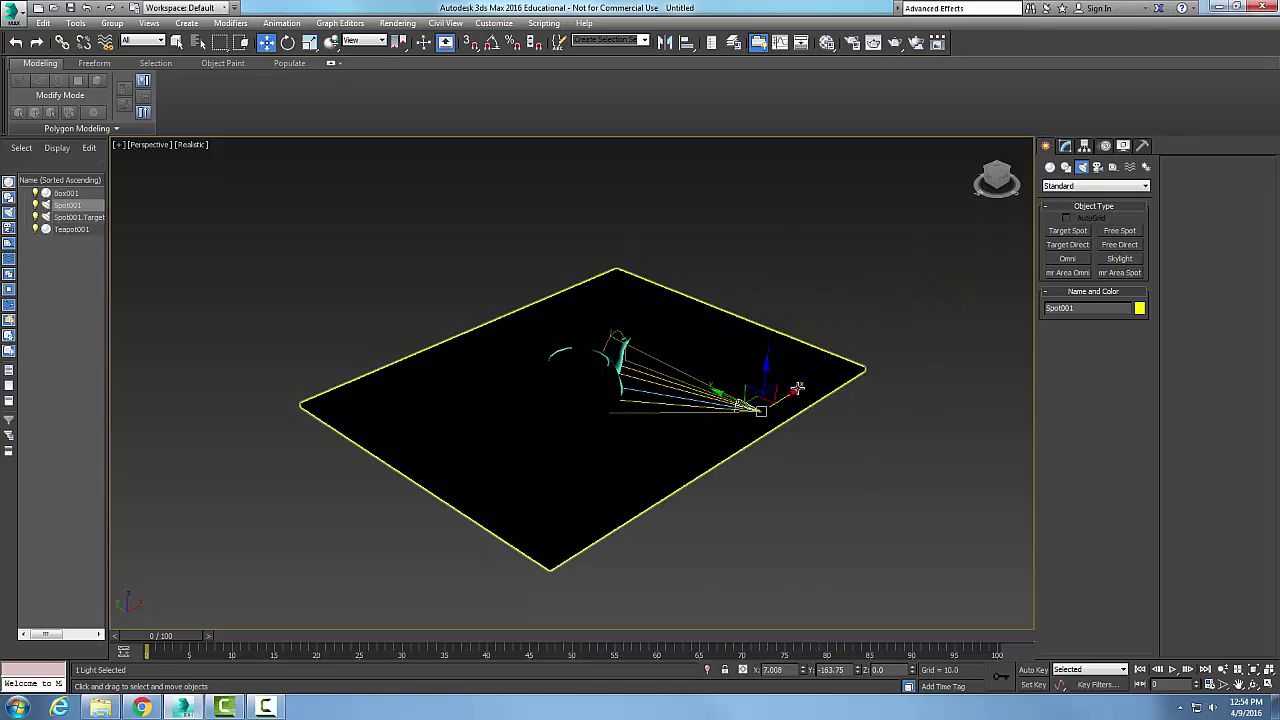
{"action": "left_click_drag", "start_coordinate": [737, 402], "coordinate": [889, 228]}
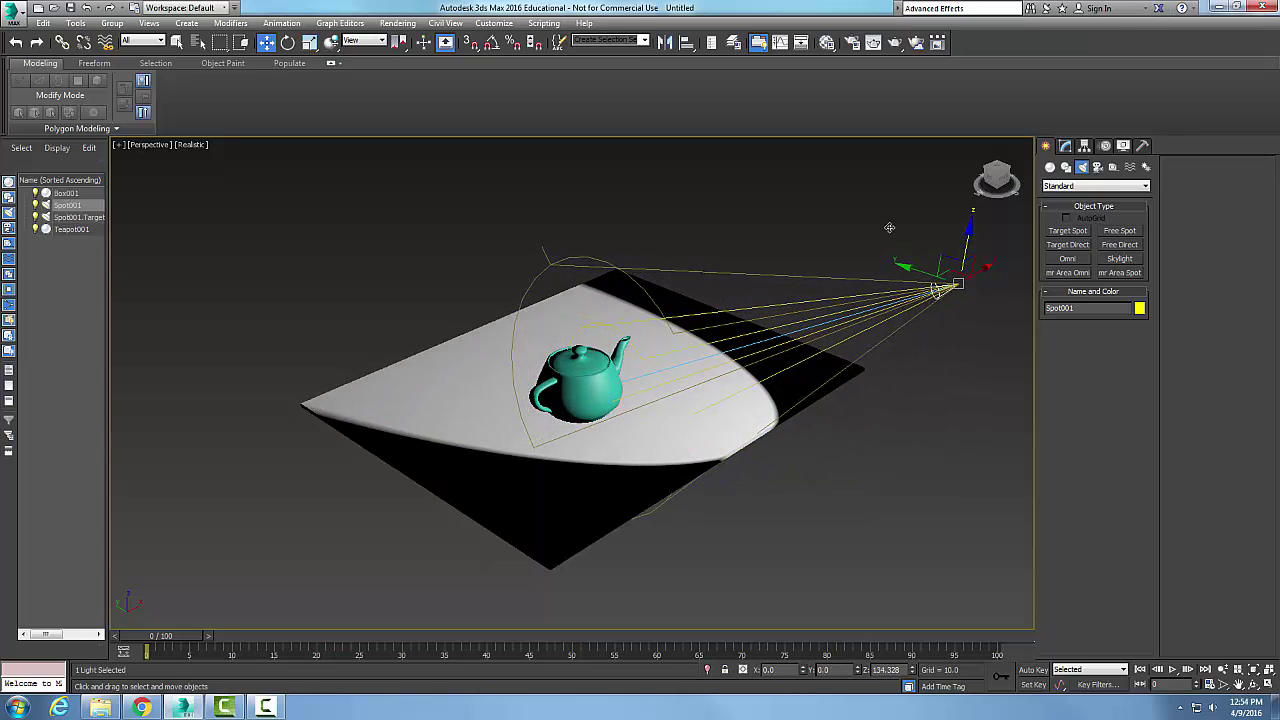
{"action": "left_click_drag", "start_coordinate": [946, 281], "coordinate": [869, 276]}
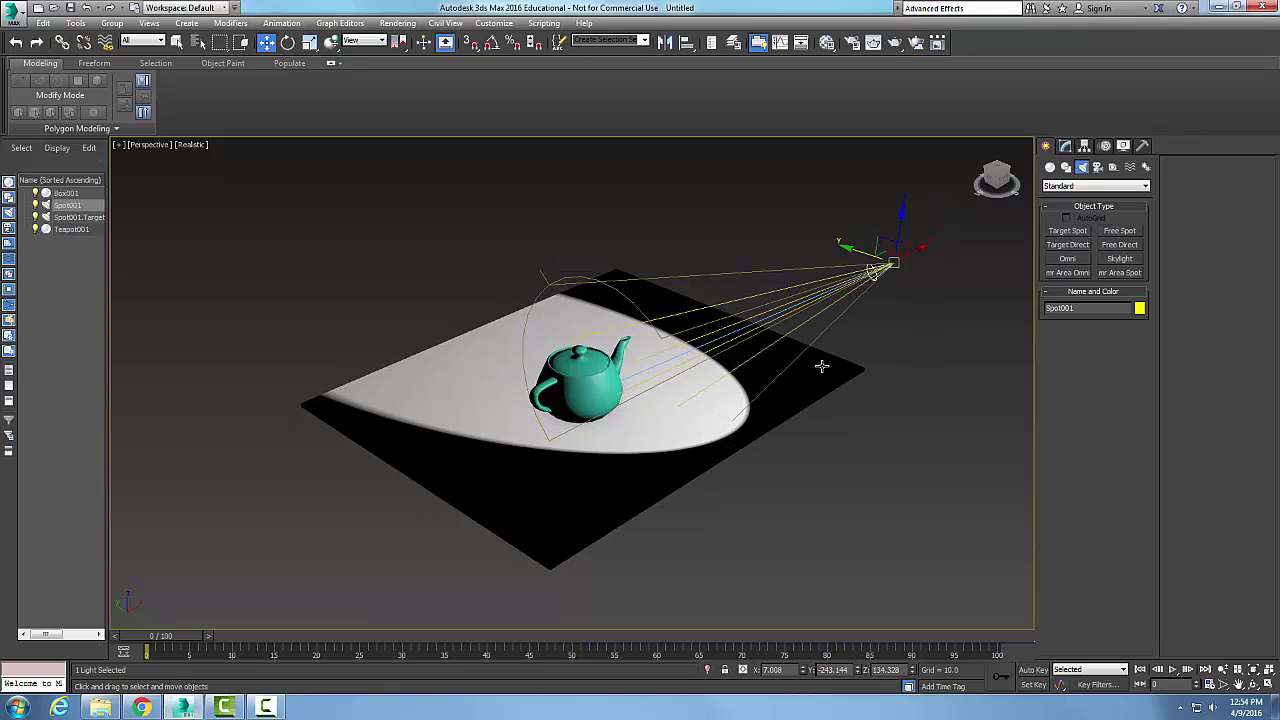
{"action": "right_click", "coordinate": [911, 328]}
{"action": "left_click", "coordinate": [966, 281]}
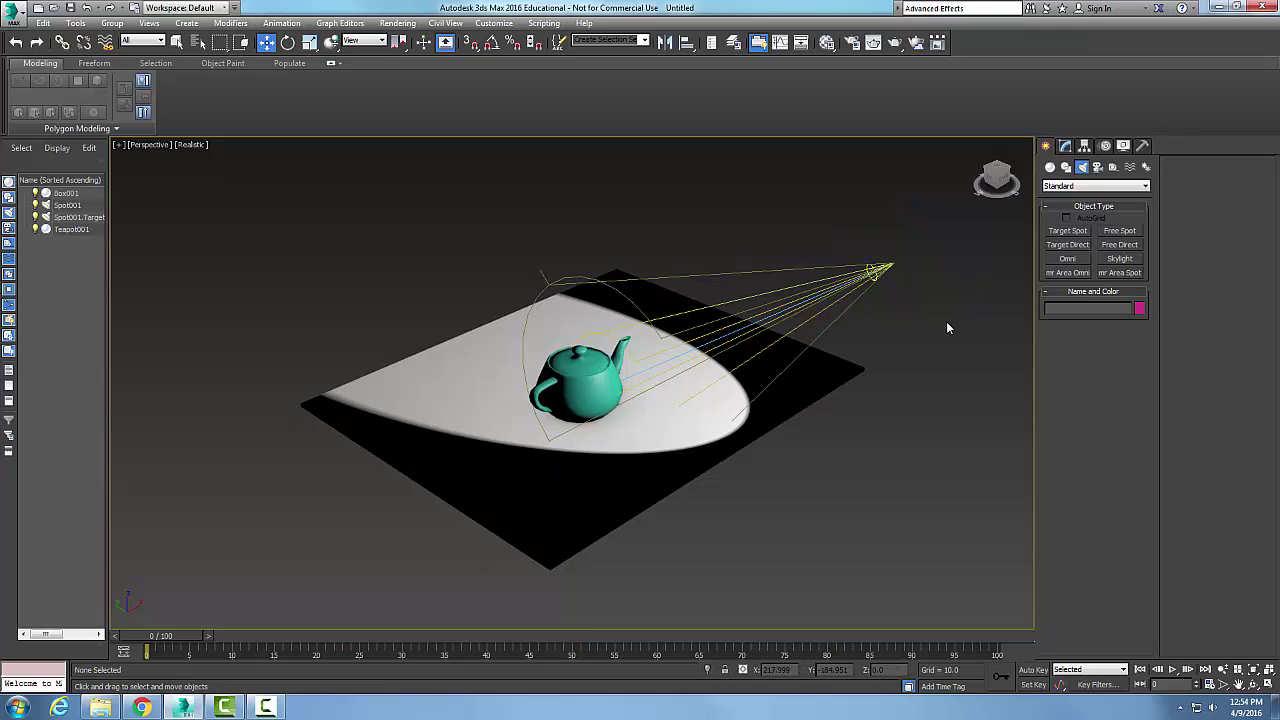
{"action": "right_click", "coordinate": [946, 321]}
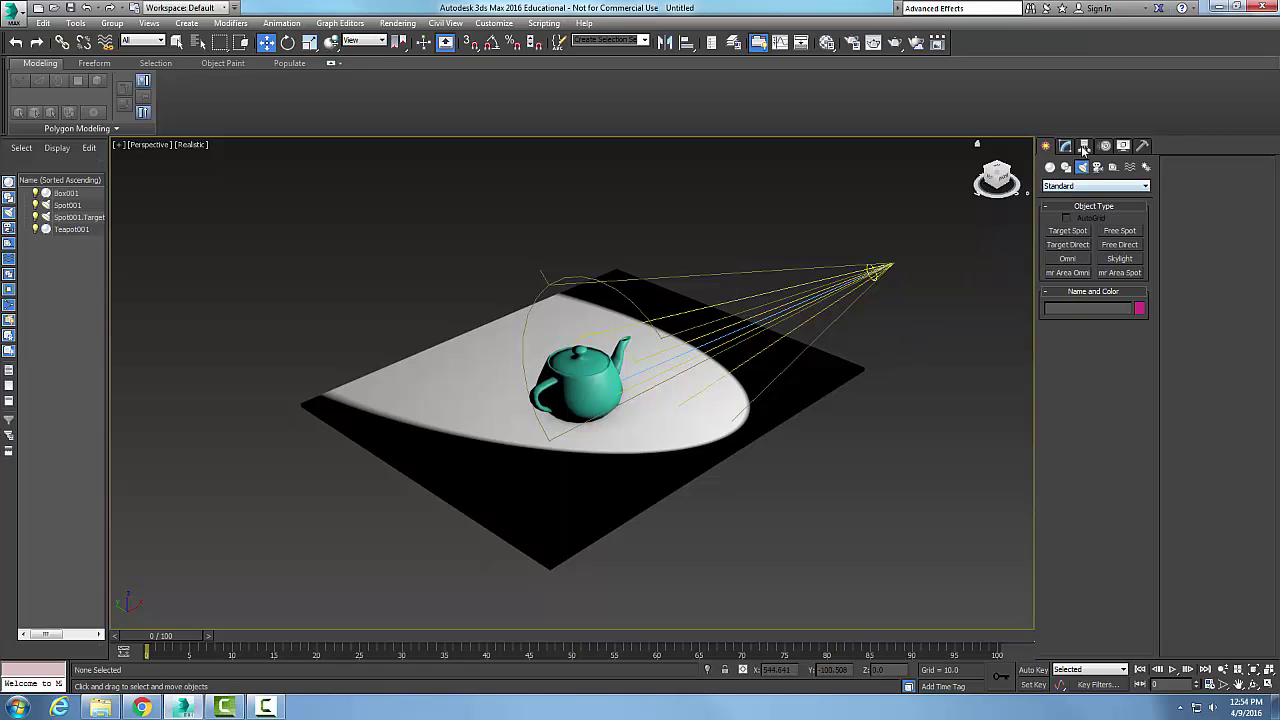
- Select Spot001, show its Spotlight Parameters in the Modify panel, and toggle Overshoot
{"action": "left_click", "coordinate": [876, 273]}
{"action": "left_click", "coordinate": [1066, 146]}
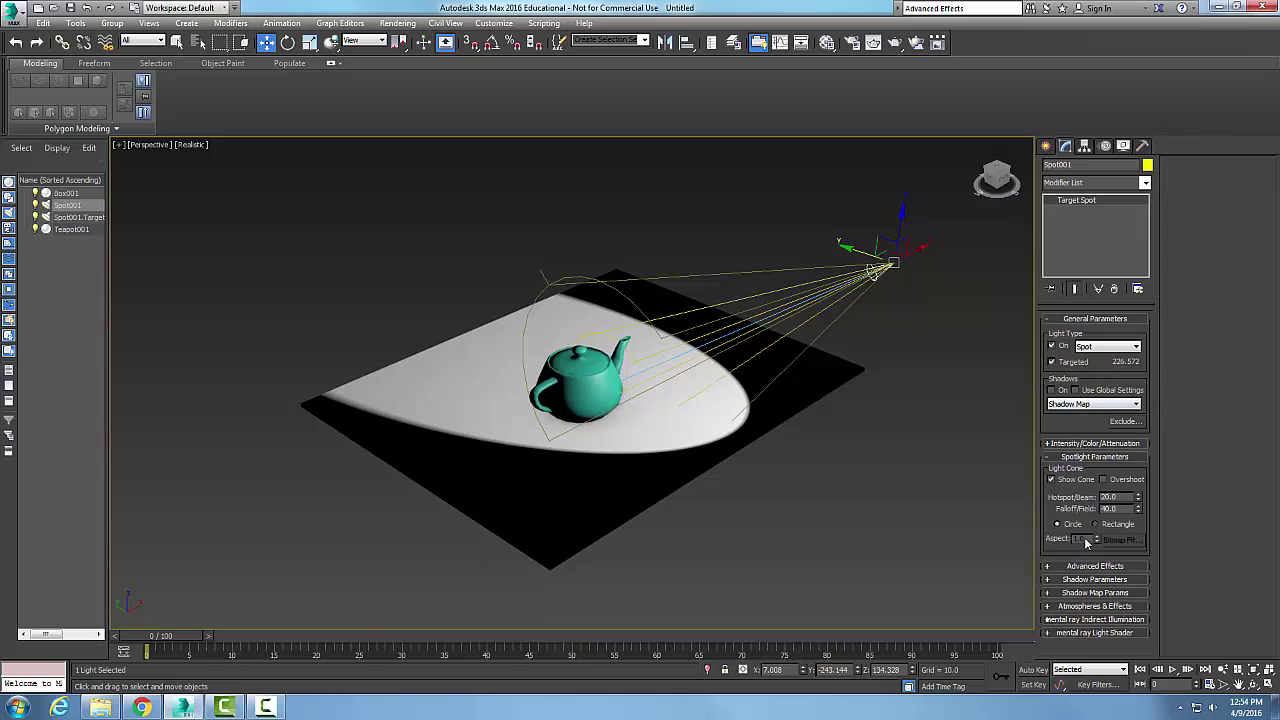
{"action": "double_click", "coordinate": [1120, 509]}
{"action": "left_click", "coordinate": [1104, 479]}
- Set Spot001's Hotspot/Beam to 15 and its Falloff/Field to 20
{"action": "double_click", "coordinate": [1122, 497]}
{"action": "type", "text": "15"}
{"action": "key", "text": "Return"}
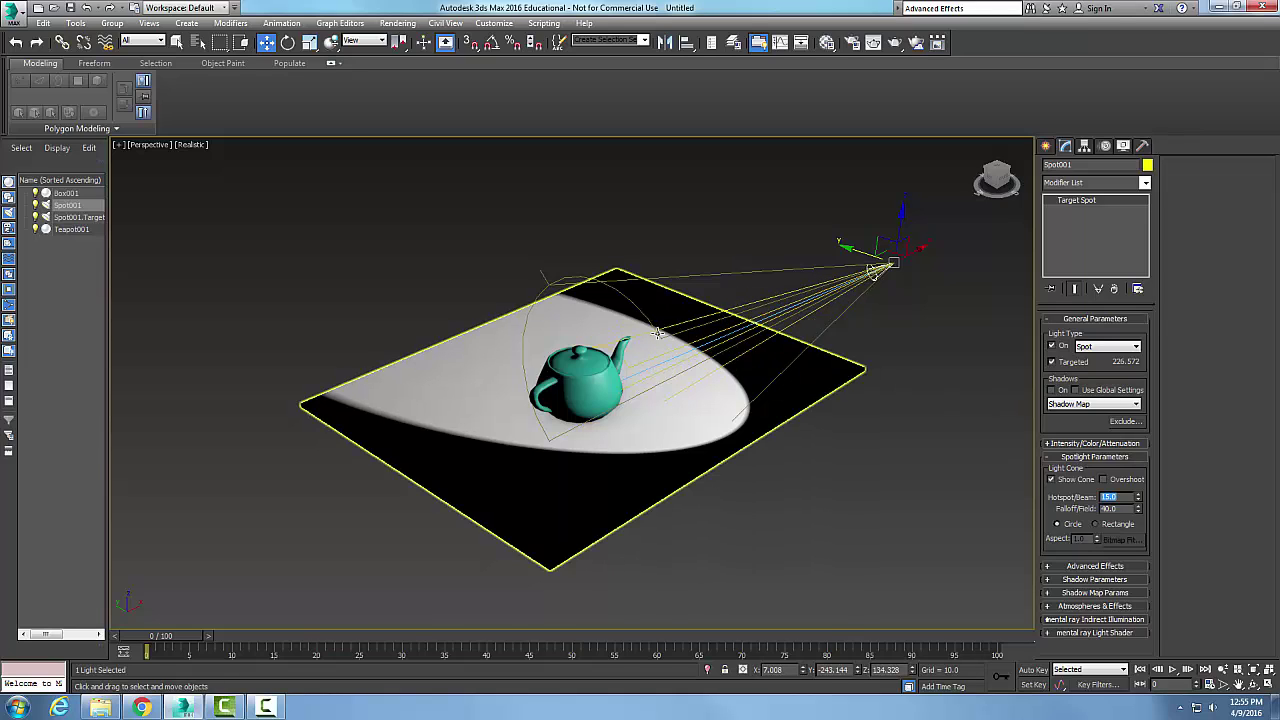
{"action": "left_click", "coordinate": [1110, 508]}
{"action": "left_click_drag", "start_coordinate": [1120, 508], "coordinate": [1101, 508]}
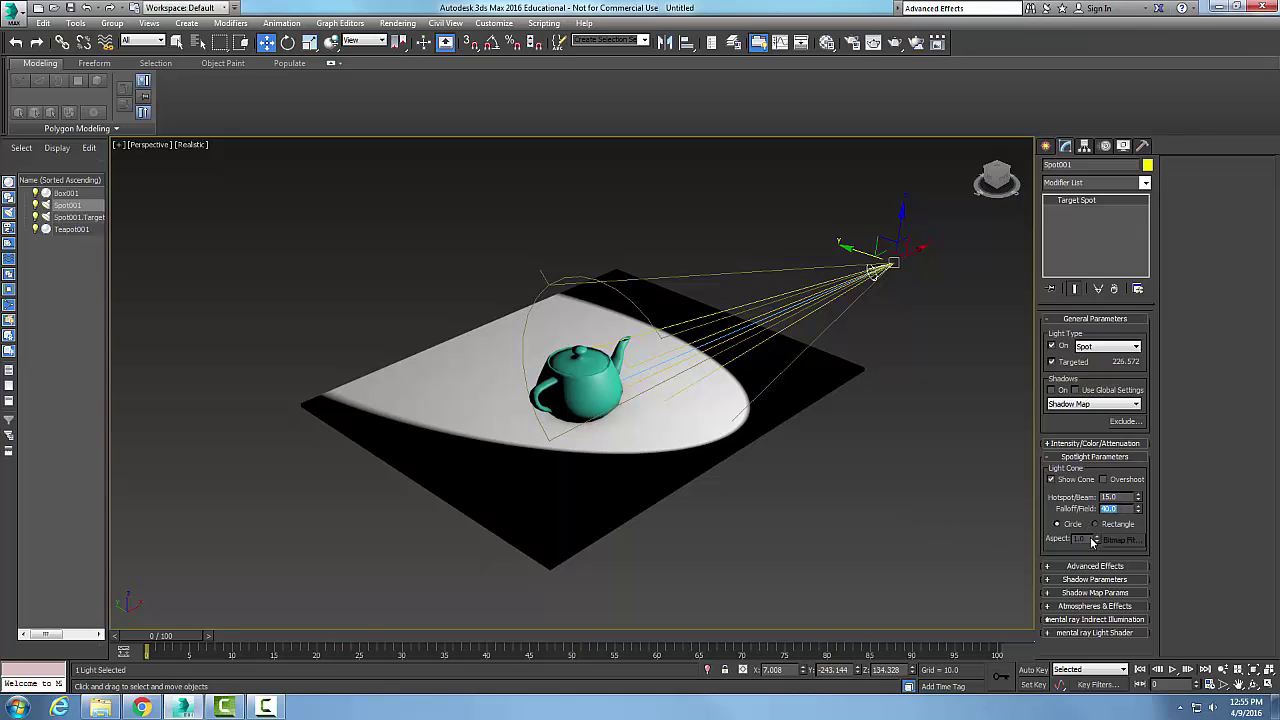
{"action": "type", "text": "20"}
{"action": "key", "text": "Return"}
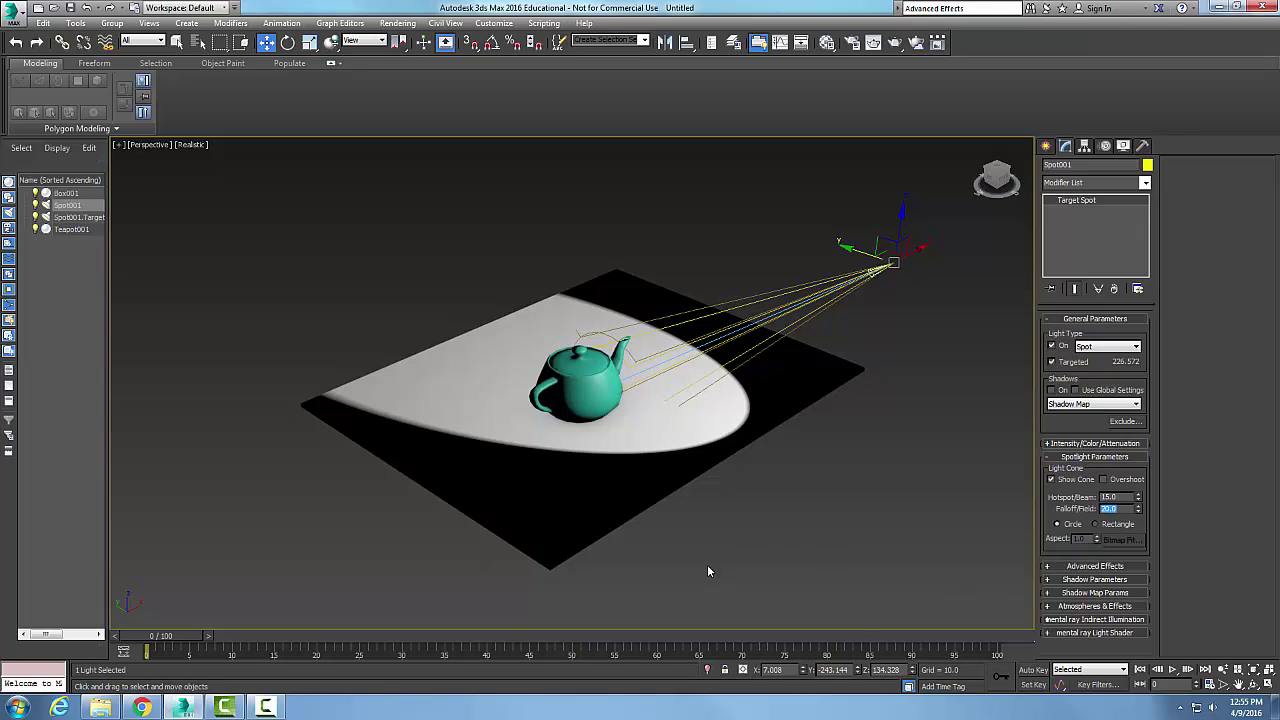
- Select Spot001 rather than Spot001.Target in Scene Explorer and enter 10 in its falloff field
{"action": "left_click", "coordinate": [77, 217]}
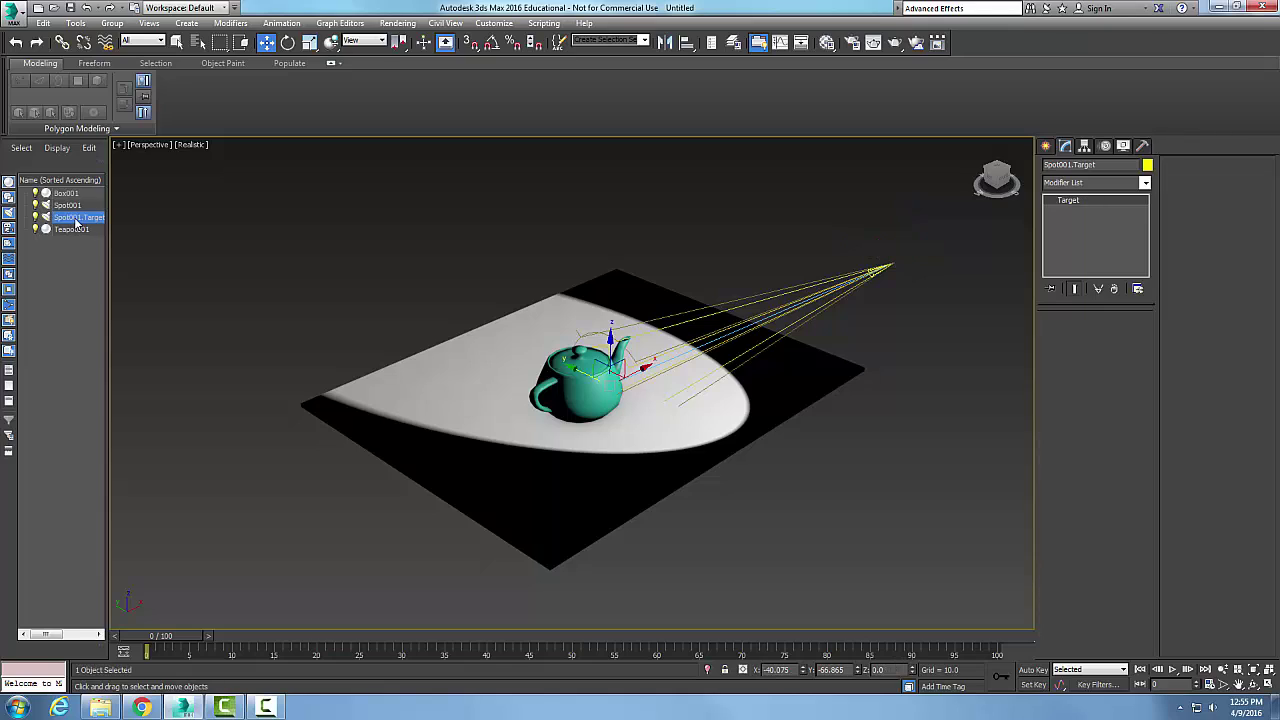
{"action": "right_click", "coordinate": [77, 222]}
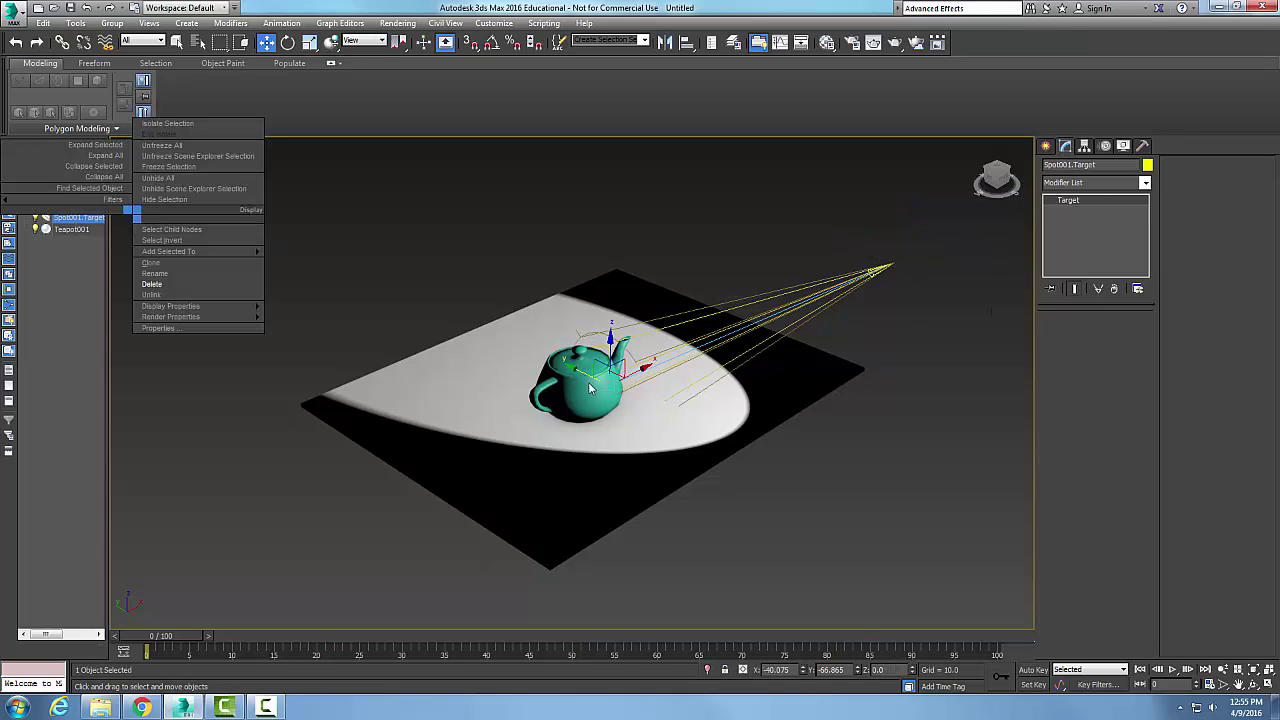
{"action": "mouse_move", "coordinate": [246, 307]}
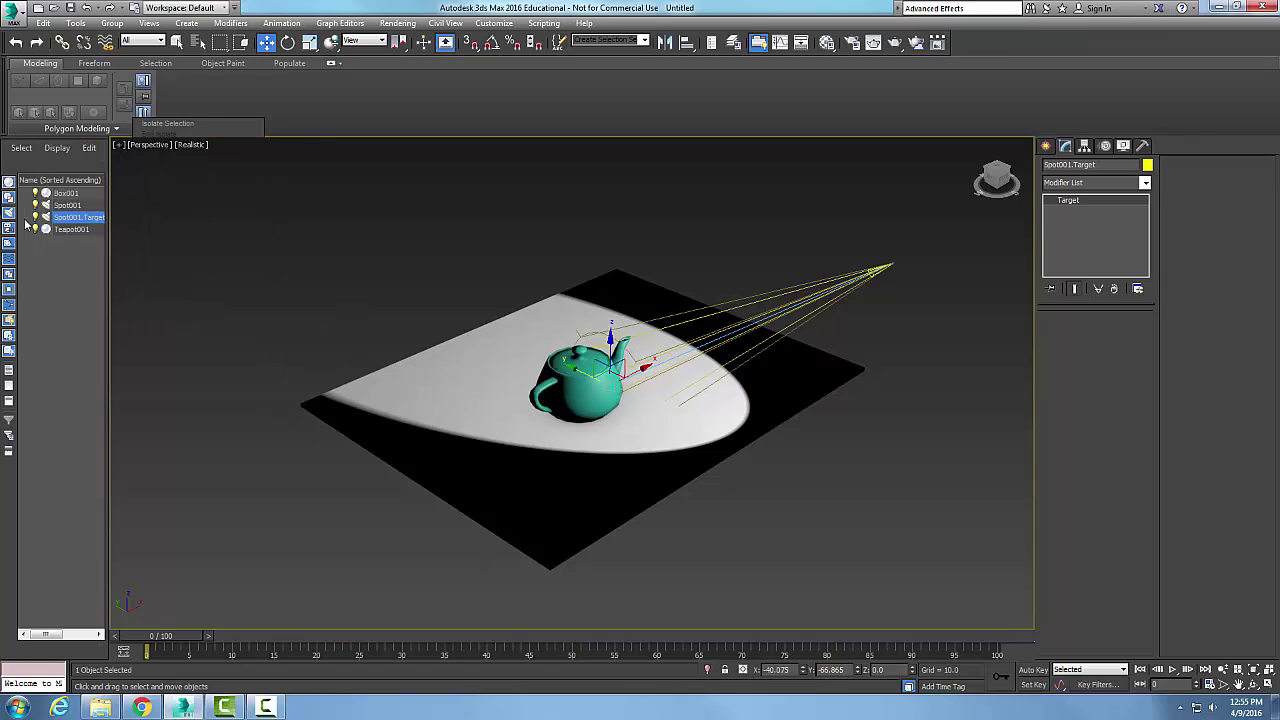
{"action": "left_click", "coordinate": [66, 206]}
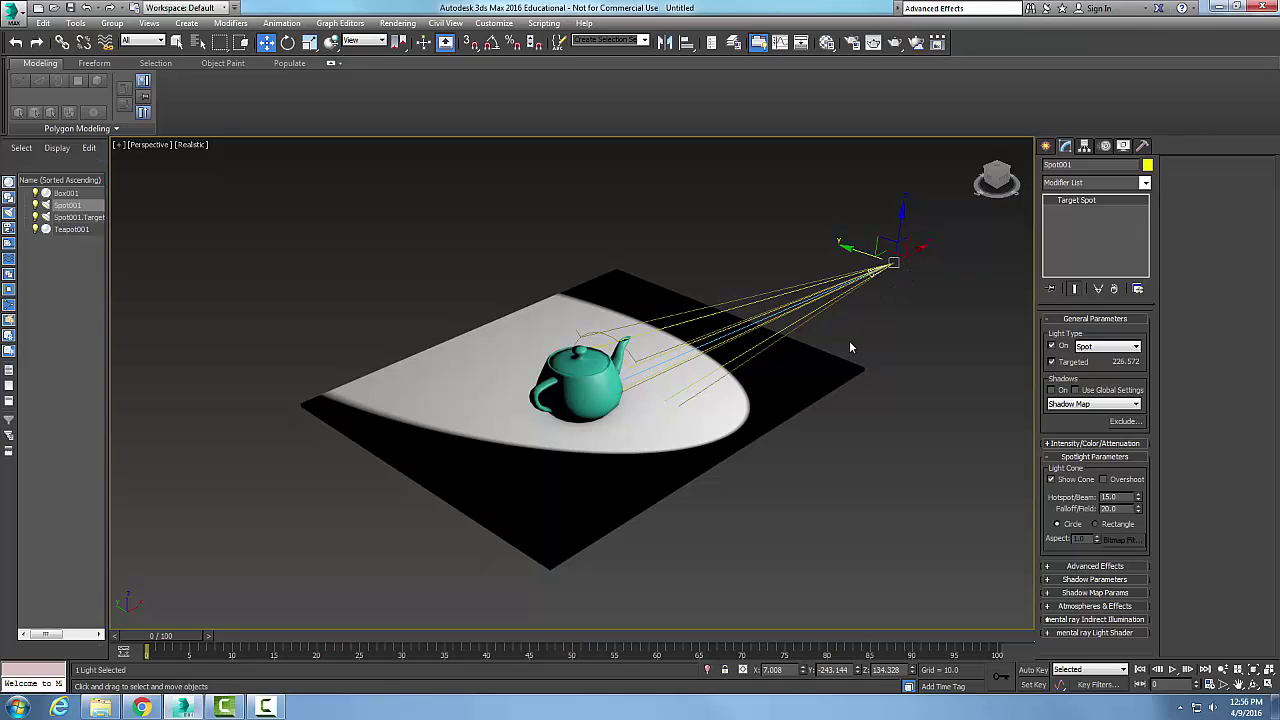
{"action": "double_click", "coordinate": [1104, 508]}
{"action": "type", "text": "10"}
- Render a test image of the perspective view, then close the Rendered Frame Window
{"action": "left_click", "coordinate": [893, 45]}
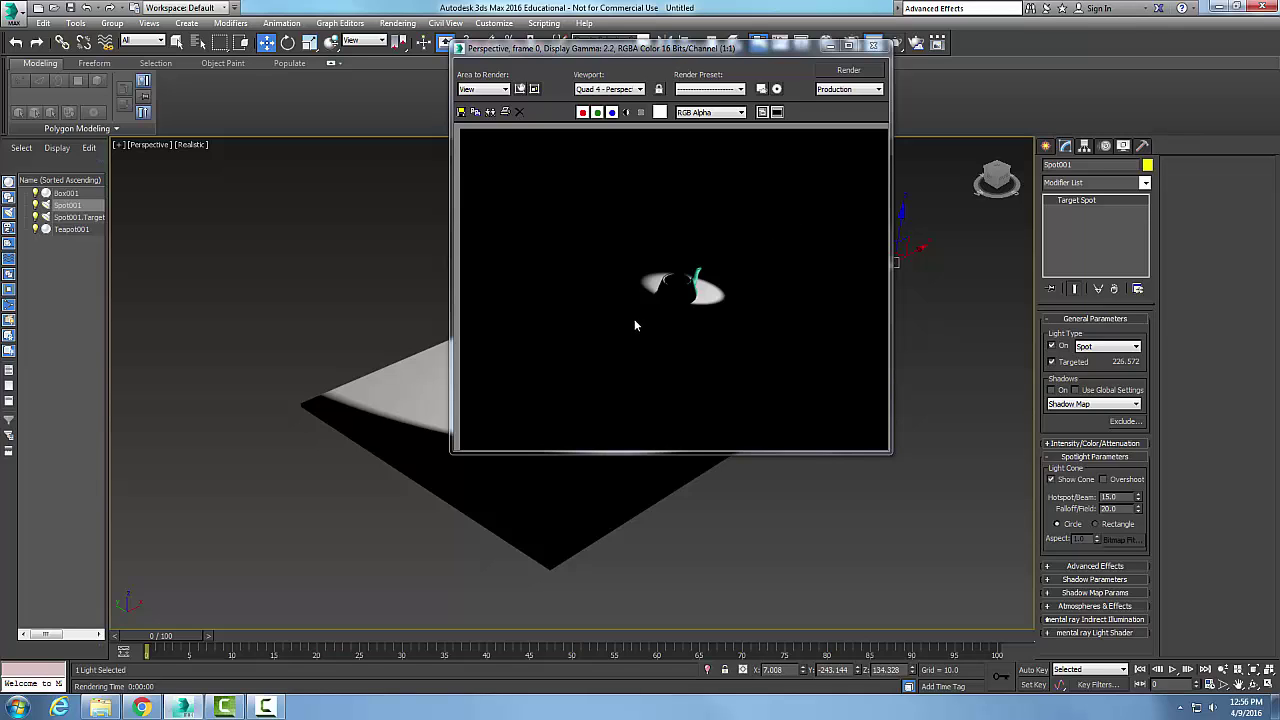
{"action": "left_click", "coordinate": [871, 47]}
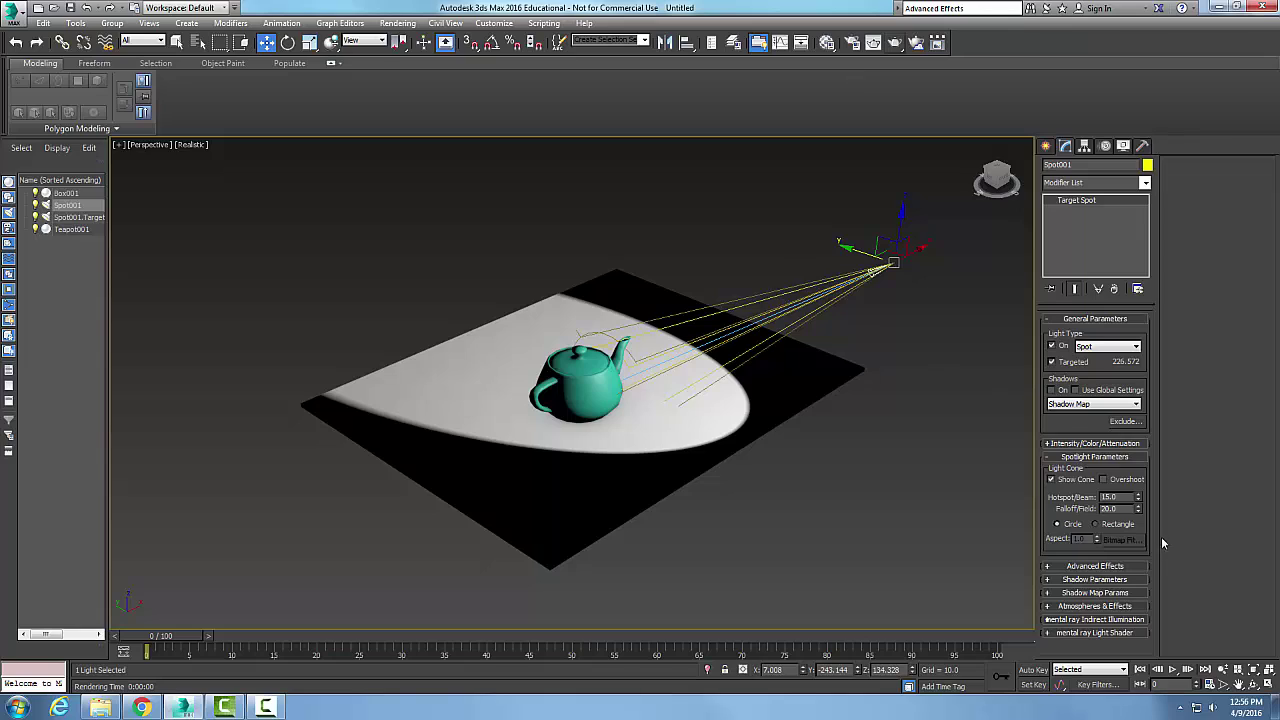
- Change Spot001's Falloff/Field to 40, render a test image, and close the render window
{"action": "double_click", "coordinate": [1110, 508]}
{"action": "type", "text": "40"}
{"action": "key", "text": "Return"}
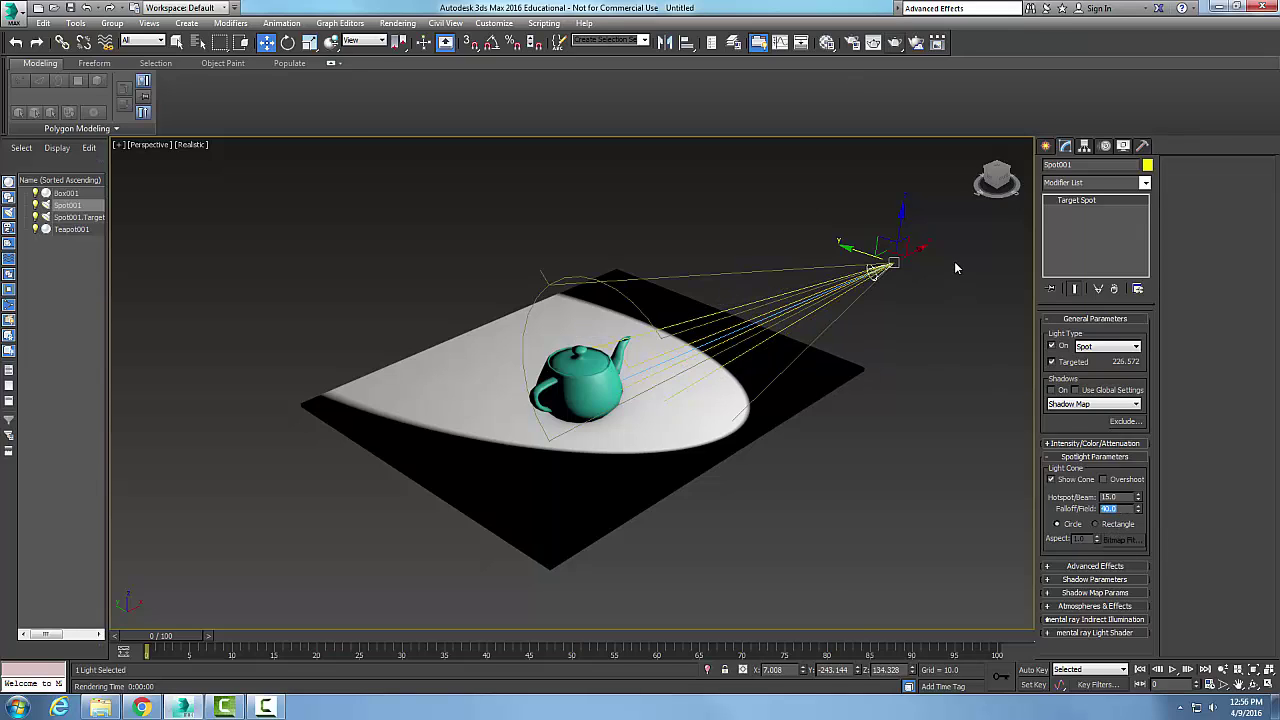
{"action": "left_click", "coordinate": [899, 43]}
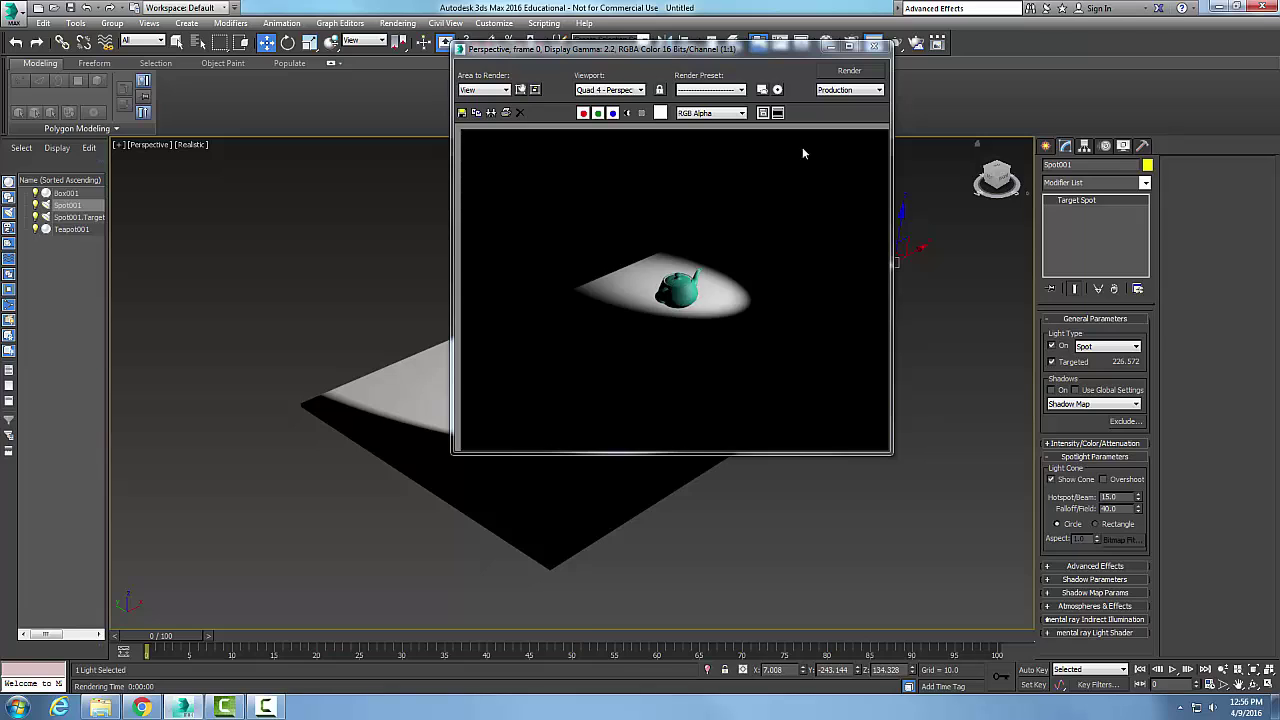
{"action": "left_click", "coordinate": [874, 46]}
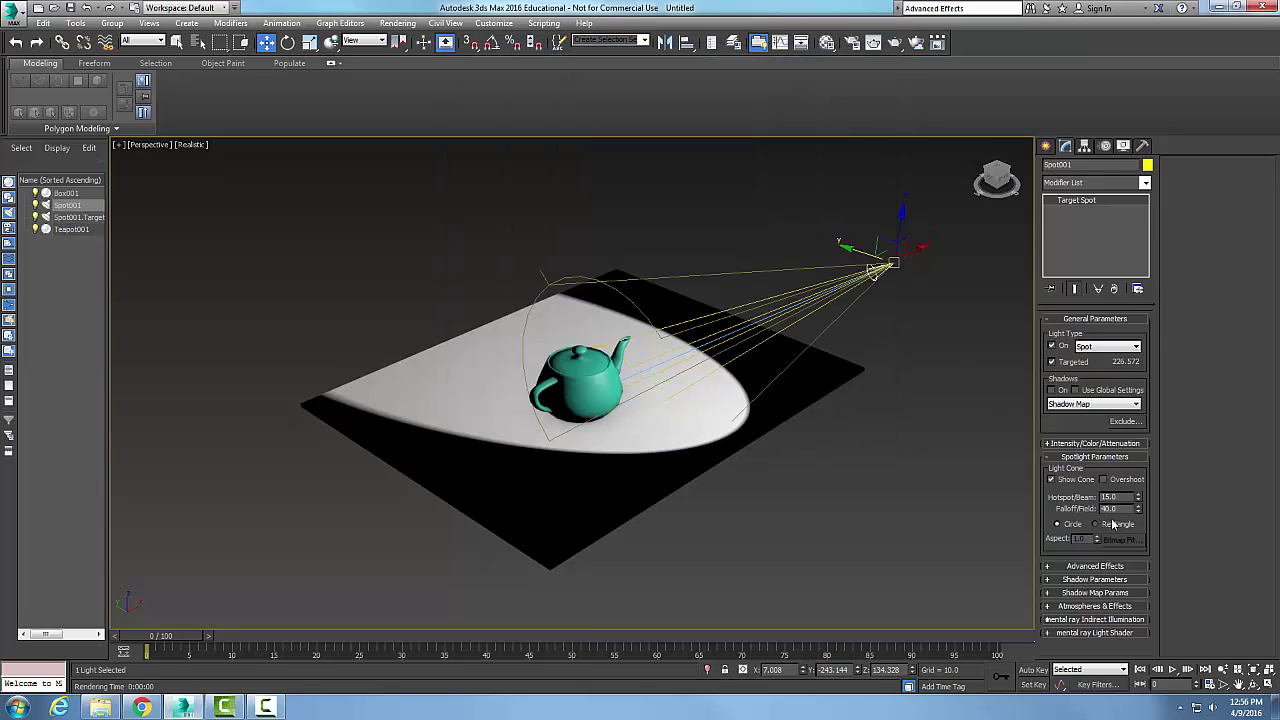
- Change Spot001's Hotspot/Beam to 5, render a test image, and close the render window
{"action": "double_click", "coordinate": [1110, 497]}
{"action": "type", "text": "5"}
{"action": "key", "text": "Tab"}
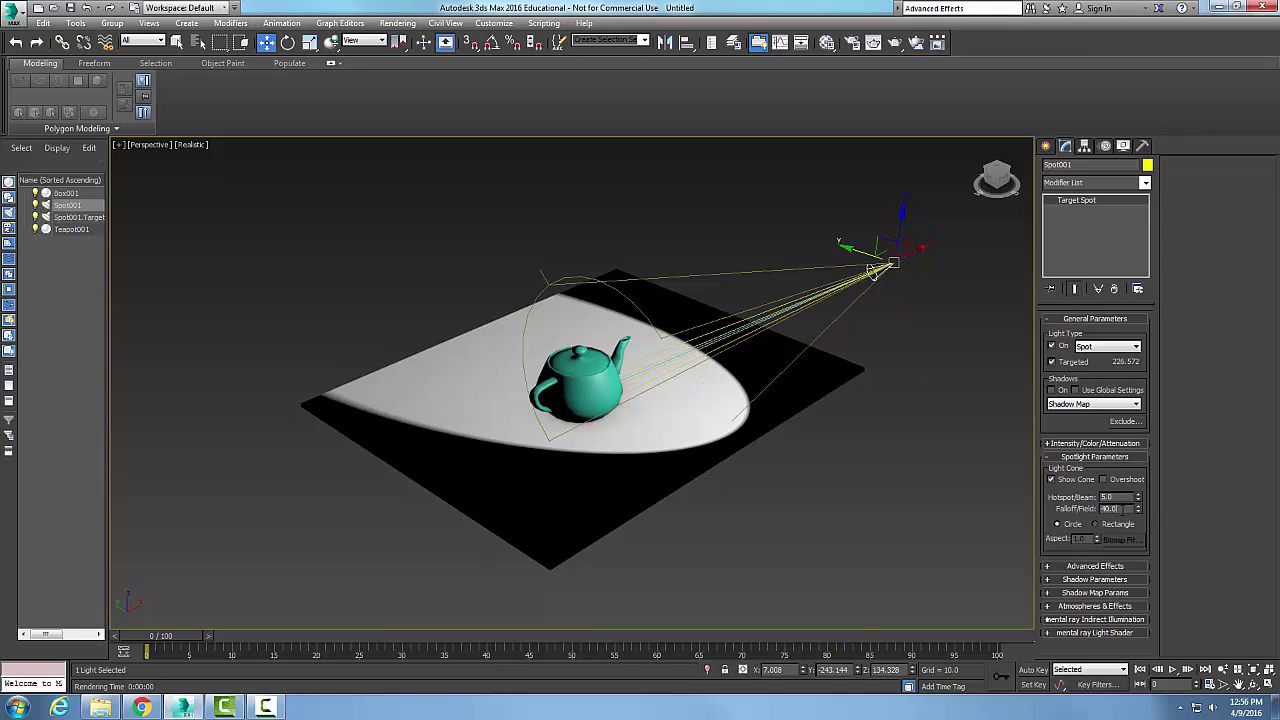
{"action": "left_click", "coordinate": [896, 43]}
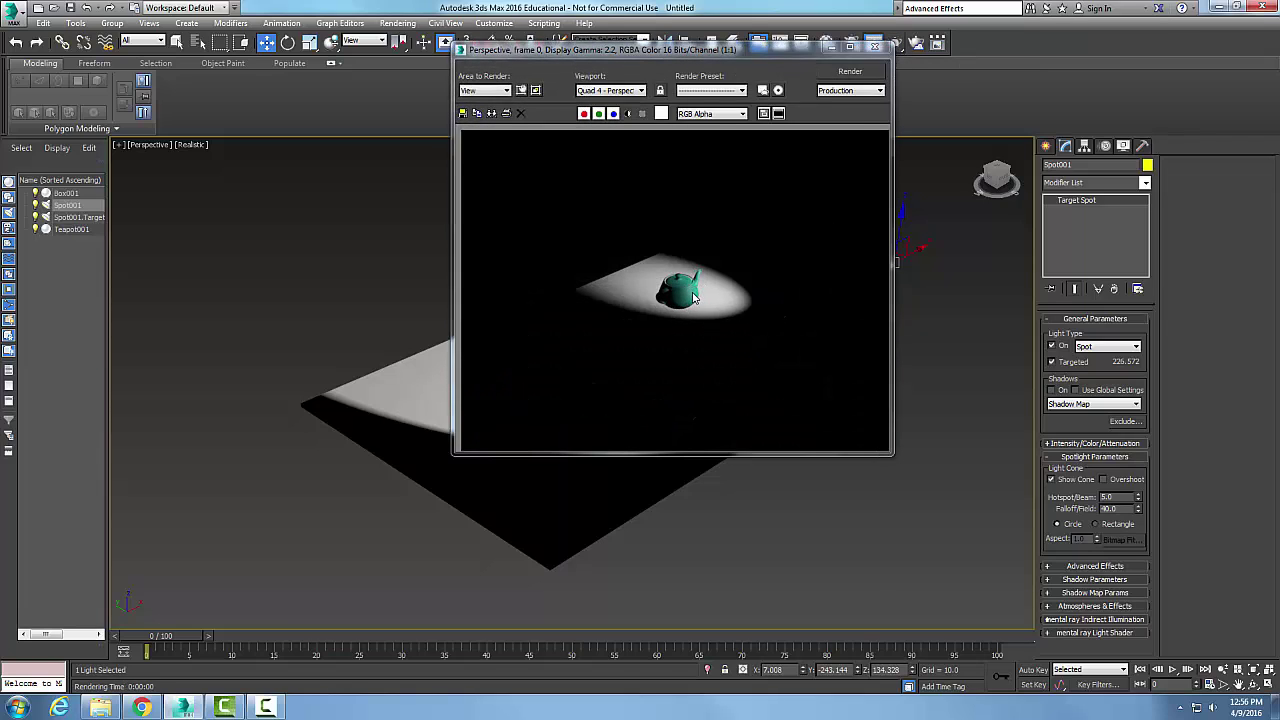
{"action": "left_click", "coordinate": [875, 47]}
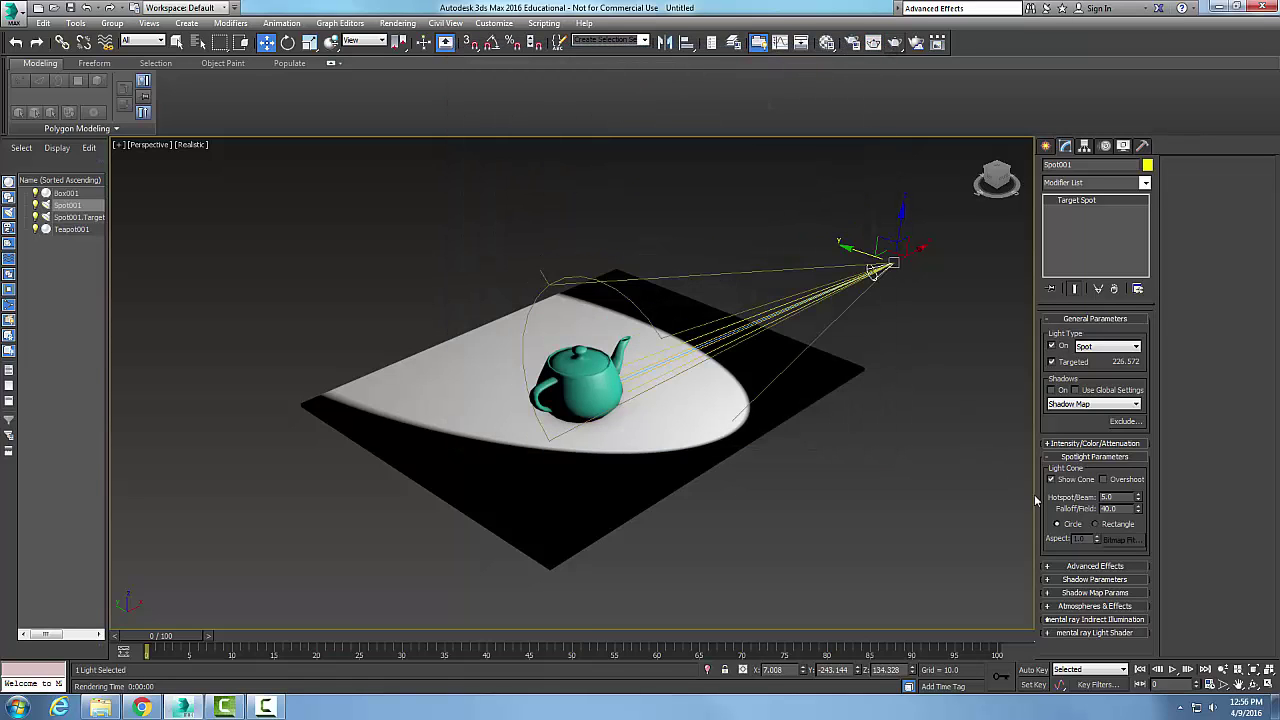
- Switch Spot001's beam to Rectangle, test-render it, then set the beam back to Circle
{"action": "left_click", "coordinate": [1096, 524]}
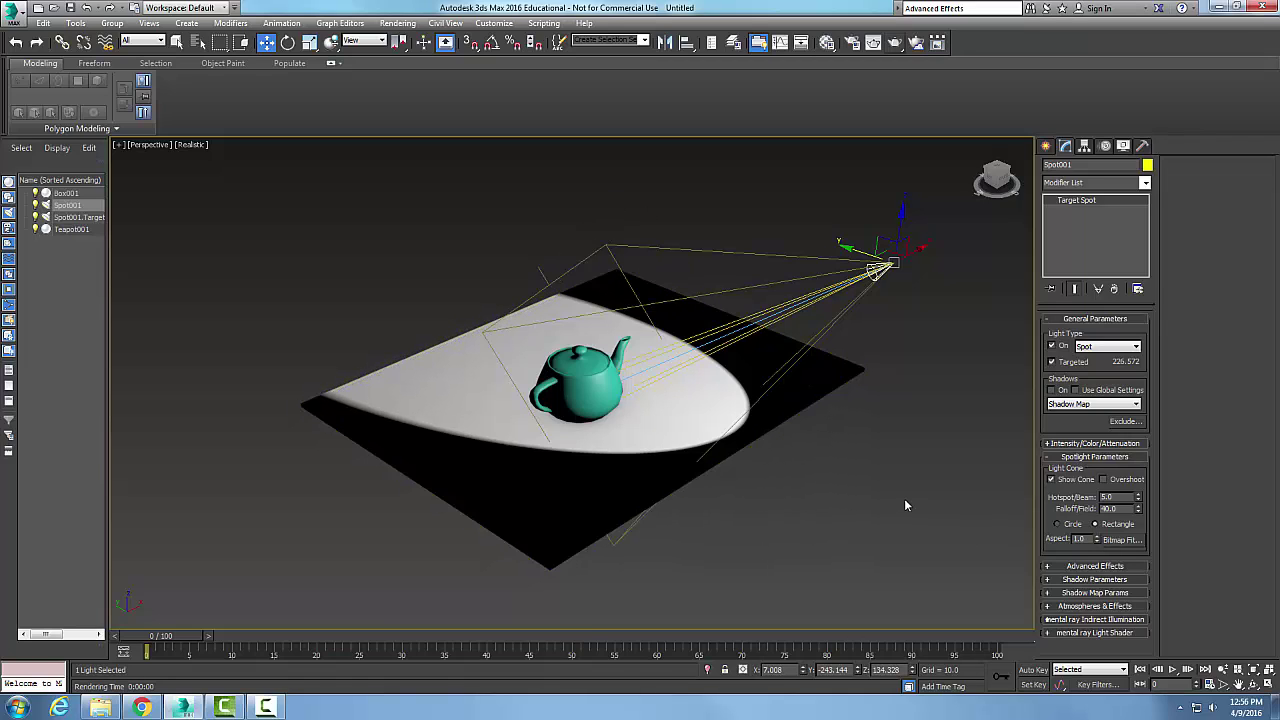
{"action": "left_click", "coordinate": [894, 46]}
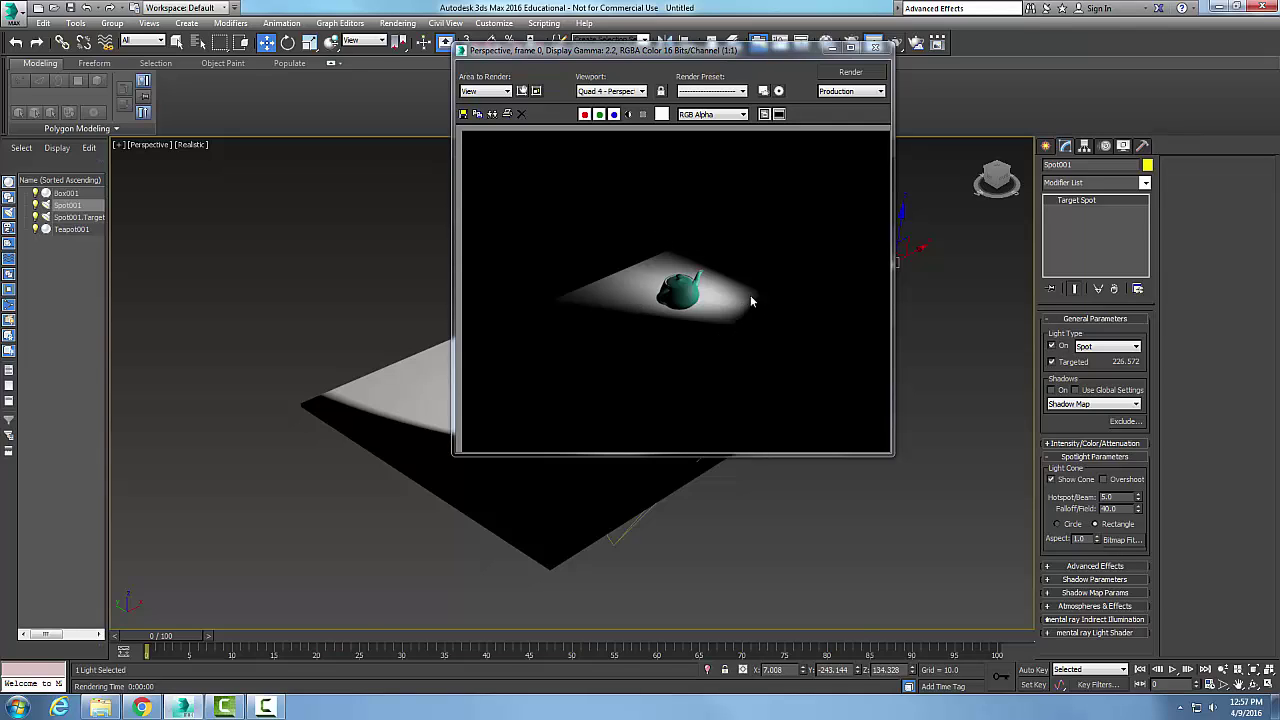
{"action": "left_click", "coordinate": [879, 50]}
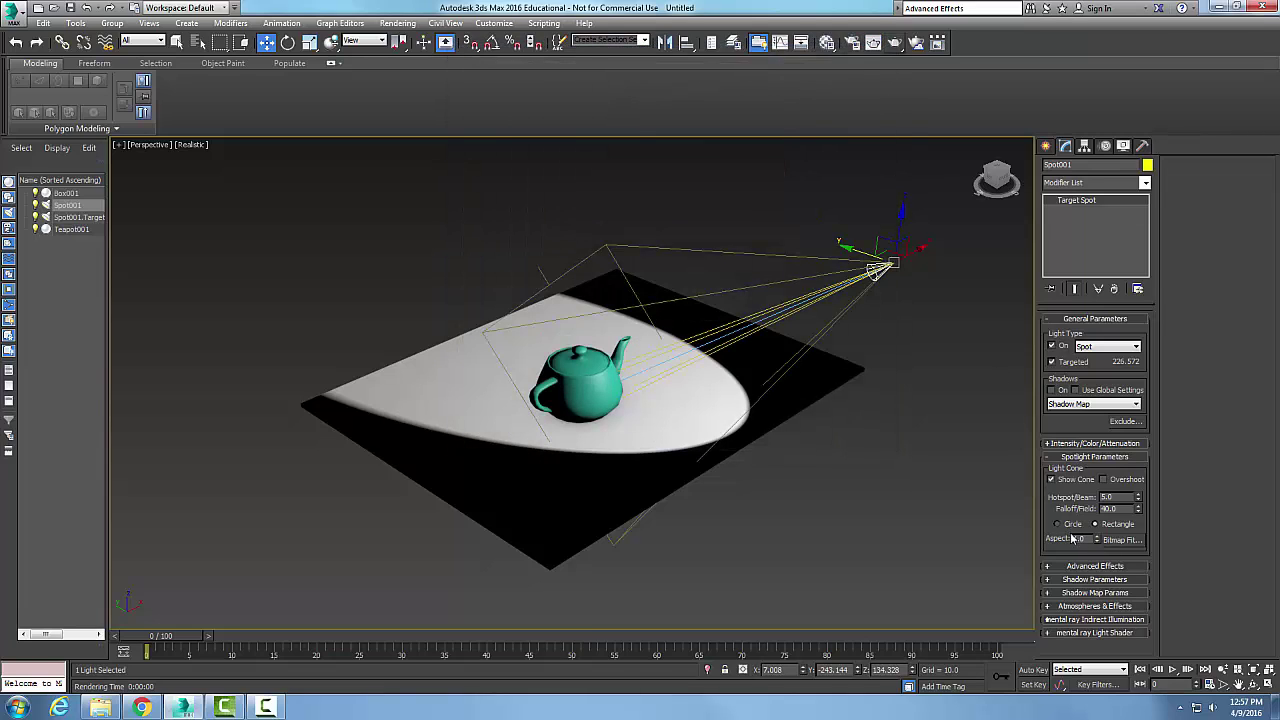
{"action": "left_click", "coordinate": [1060, 525]}
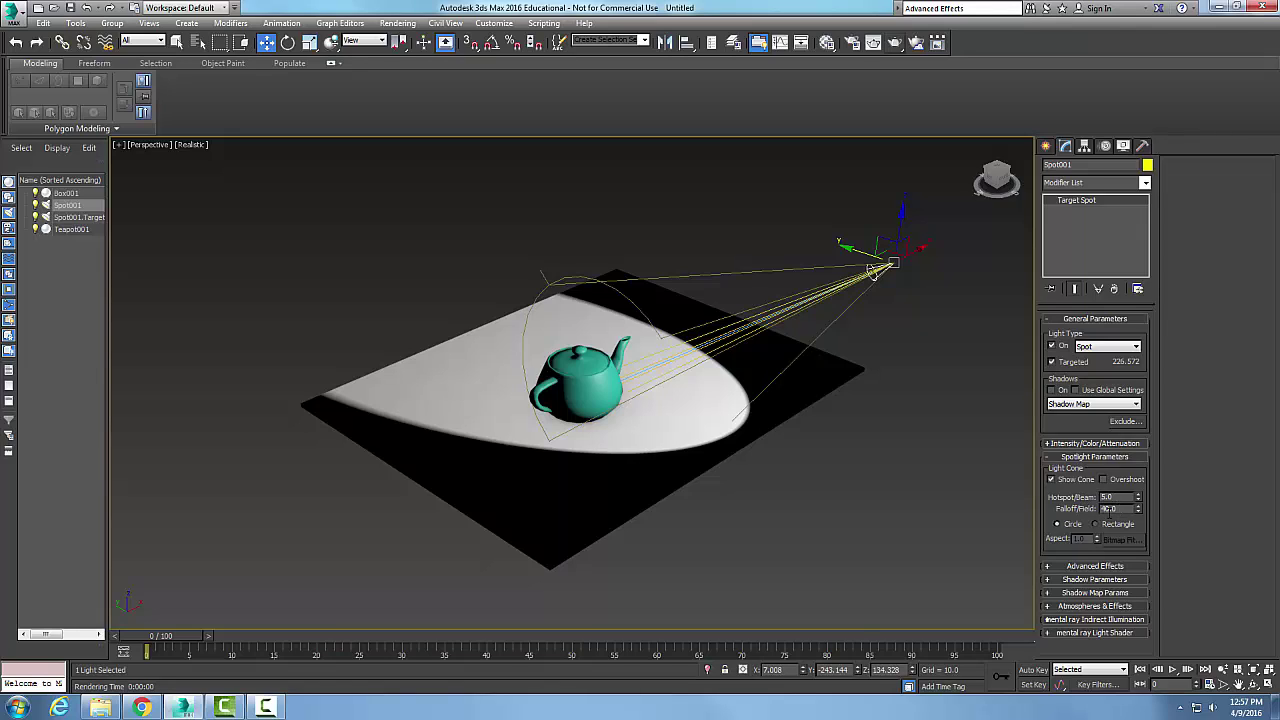
- Keep Spot001's falloff at 40 with hotspot 5, then re-render the teapot scene
{"action": "double_click", "coordinate": [1117, 509]}
{"action": "left_click", "coordinate": [1112, 508]}
{"action": "left_click", "coordinate": [895, 44]}
{"action": "double_click", "coordinate": [1112, 508]}
{"action": "type", "text": "45"}
{"action": "key", "text": "Tab"}
{"action": "key", "text": "ctrl+z"}
{"action": "double_click", "coordinate": [1116, 508]}
{"action": "key", "text": "Return"}
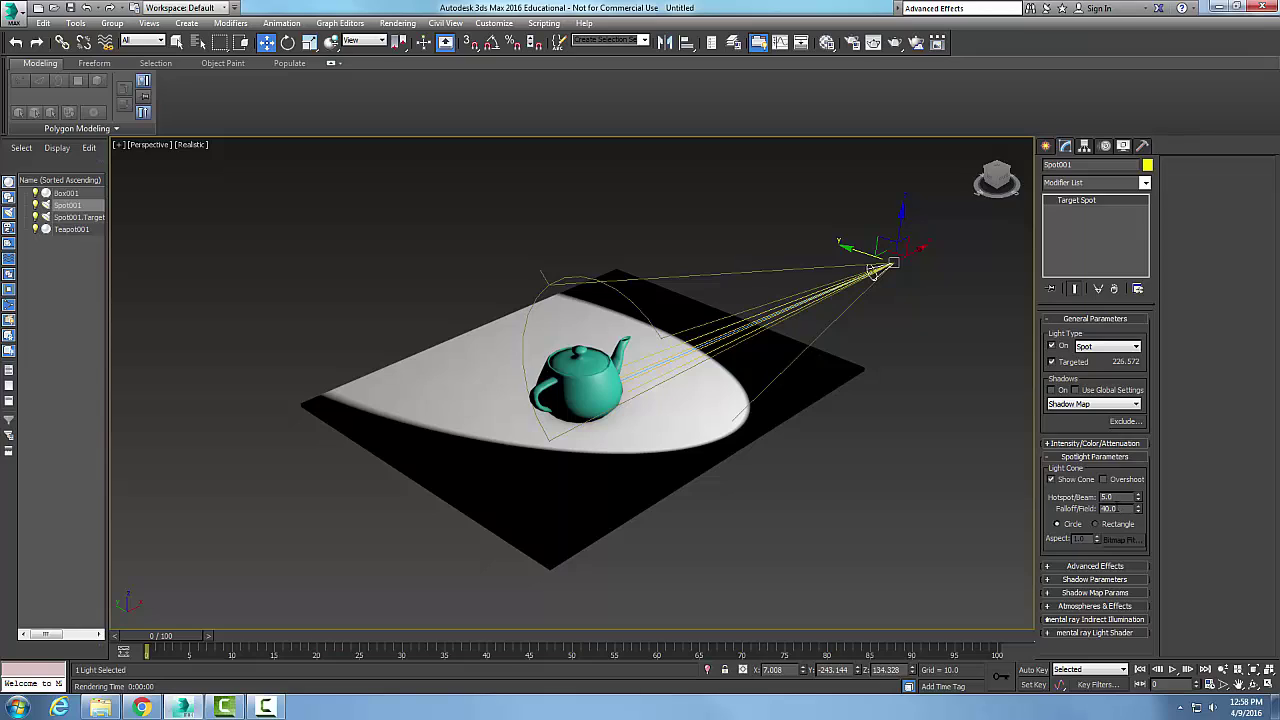